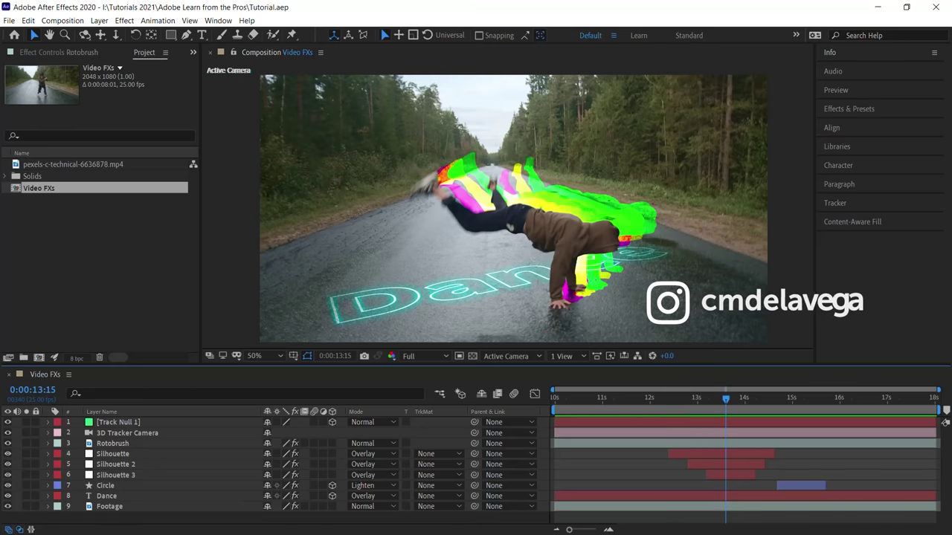
- Duplicate the Silhouette layer, rename the copy 'Outline', and give it a Yellow label
click(170, 454)
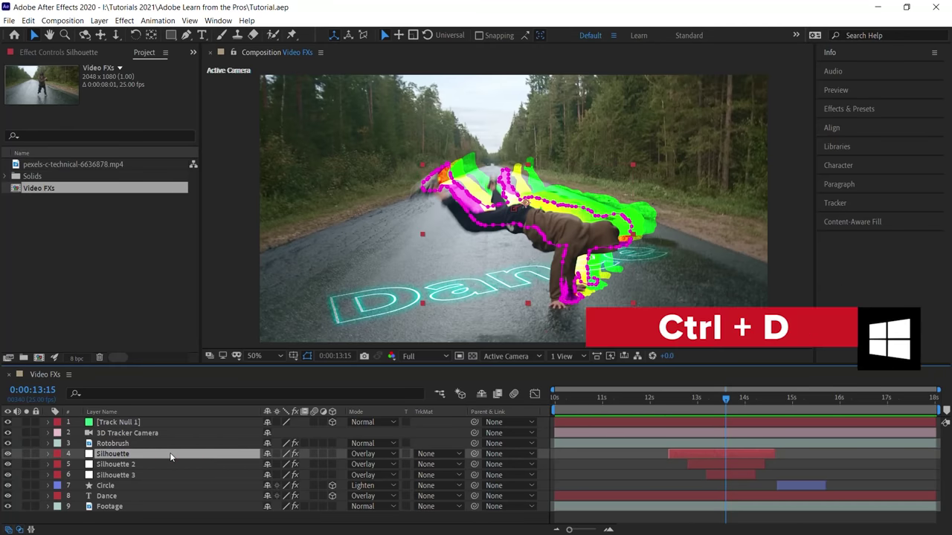
key(ctrl+d)
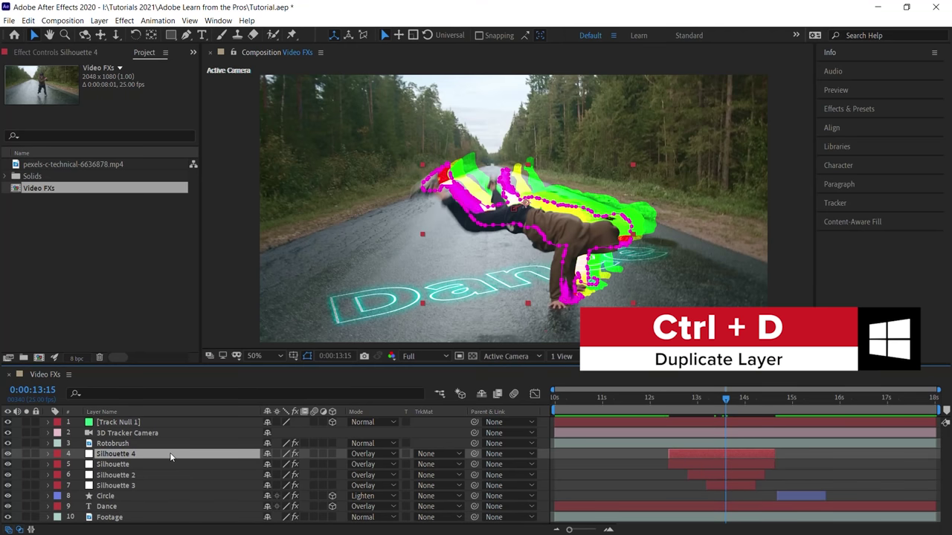
key(Return)
text(Outline)
key(Return)
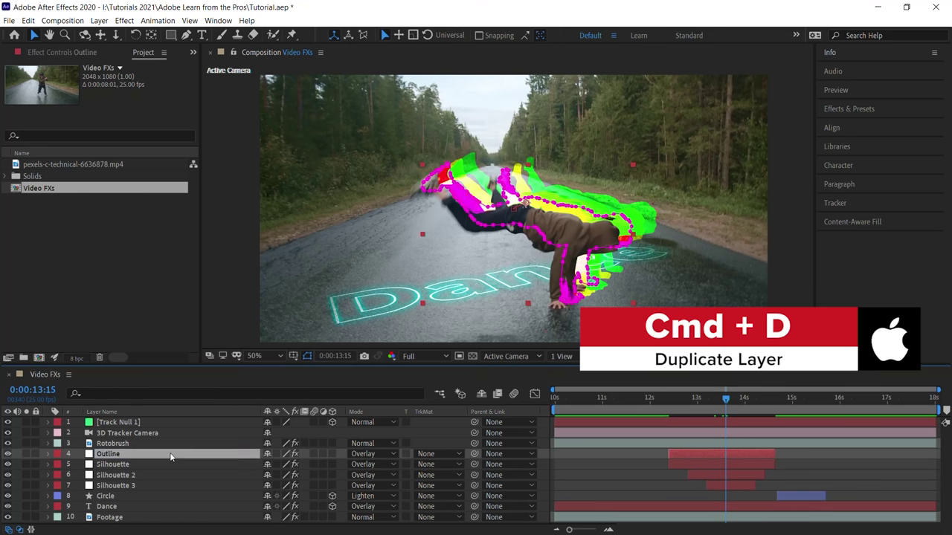
click(58, 454)
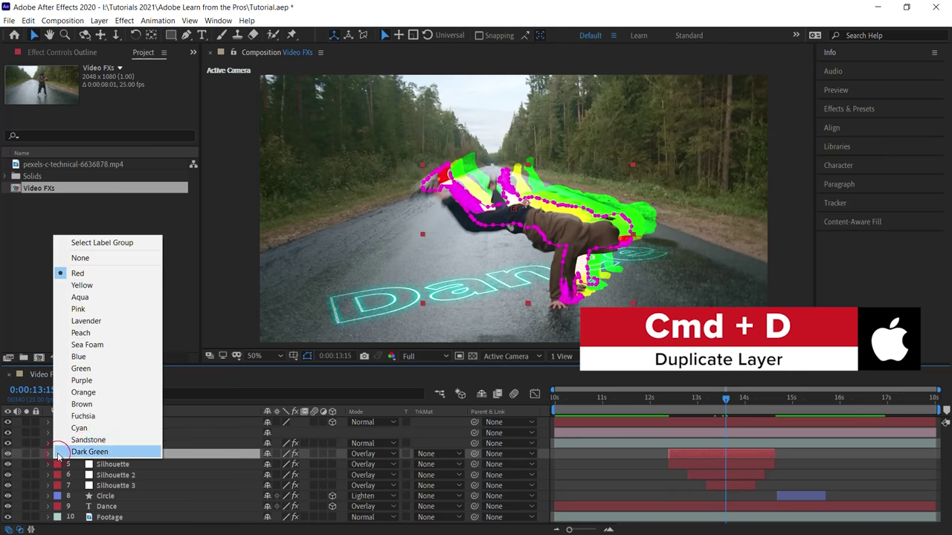
click(93, 286)
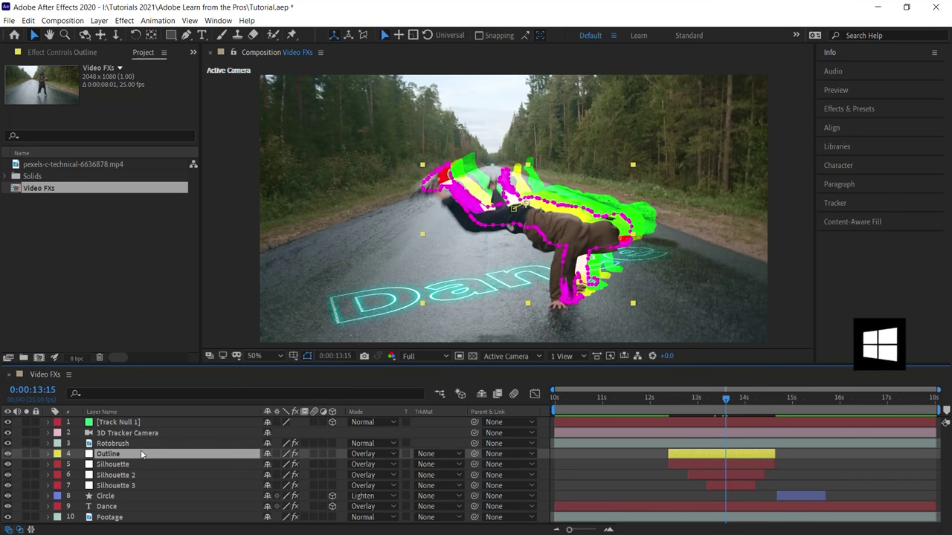
- Remove the Outline layer's Position keyframes and reset its Position to 1024,540
key(p)
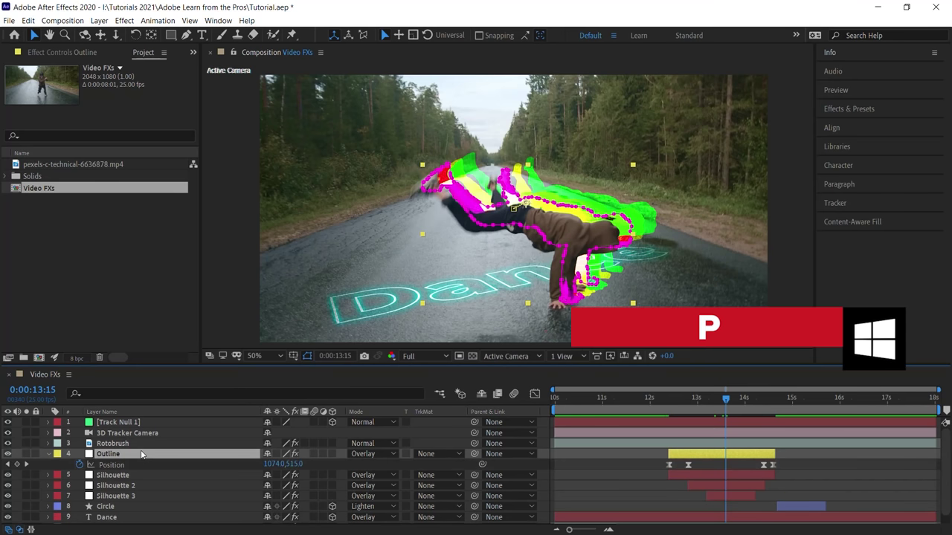
click(79, 464)
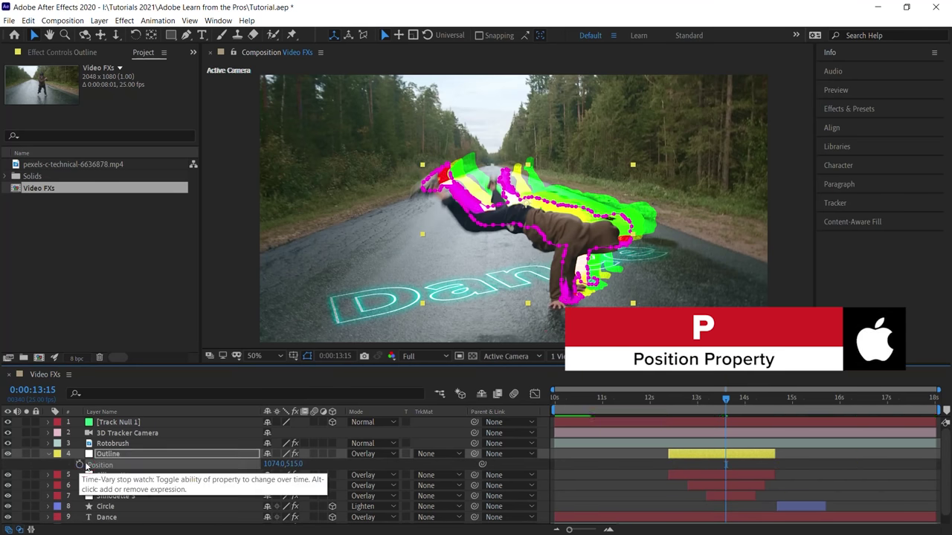
right_click(144, 463)
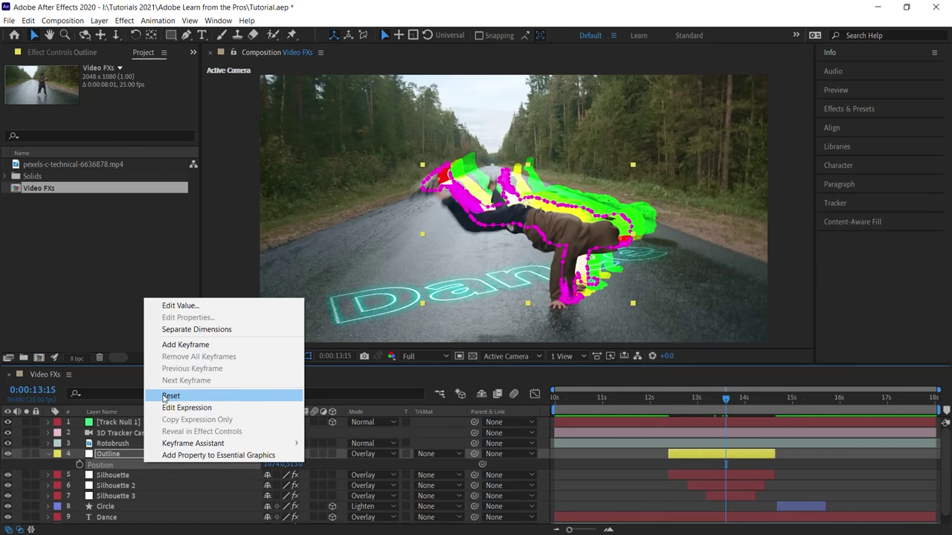
click(208, 395)
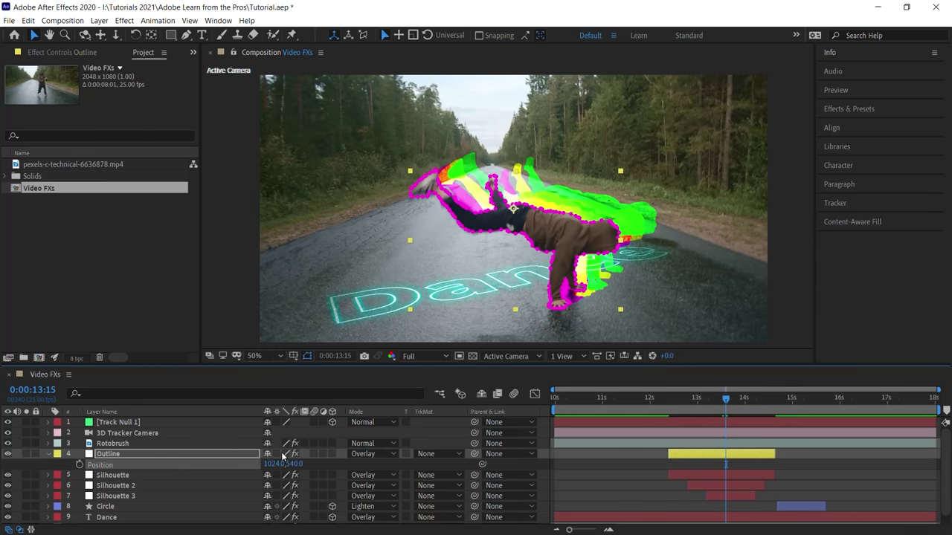
- Set Outline's blend mode to Normal and delete its Fill effect
click(394, 454)
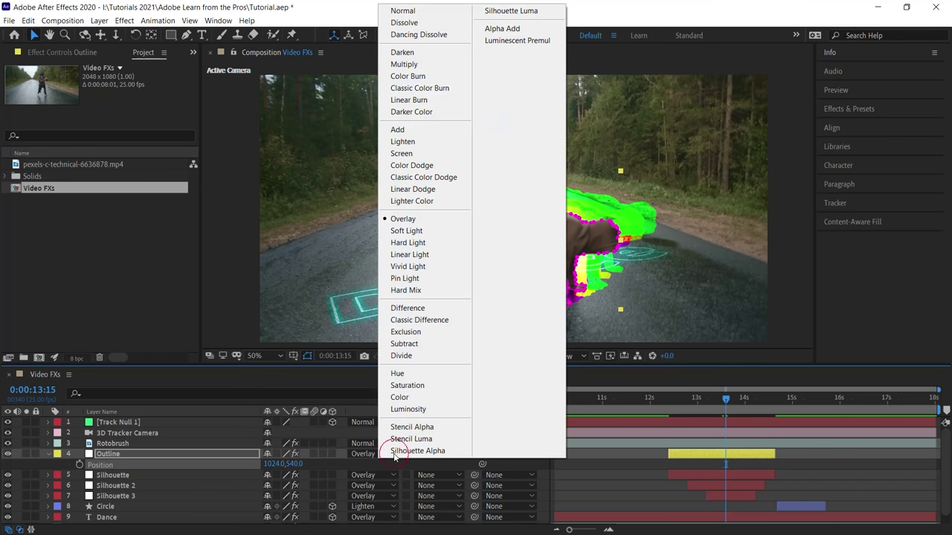
click(401, 12)
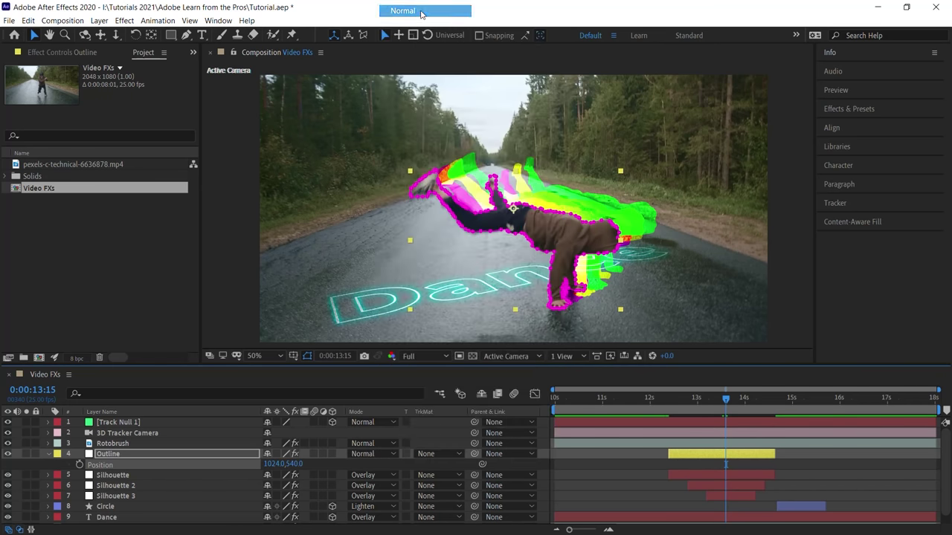
click(60, 53)
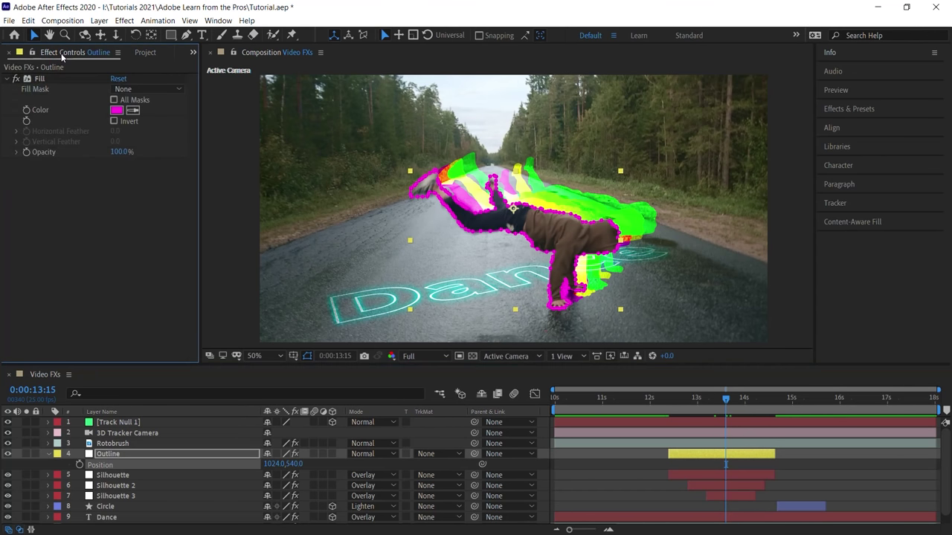
click(65, 81)
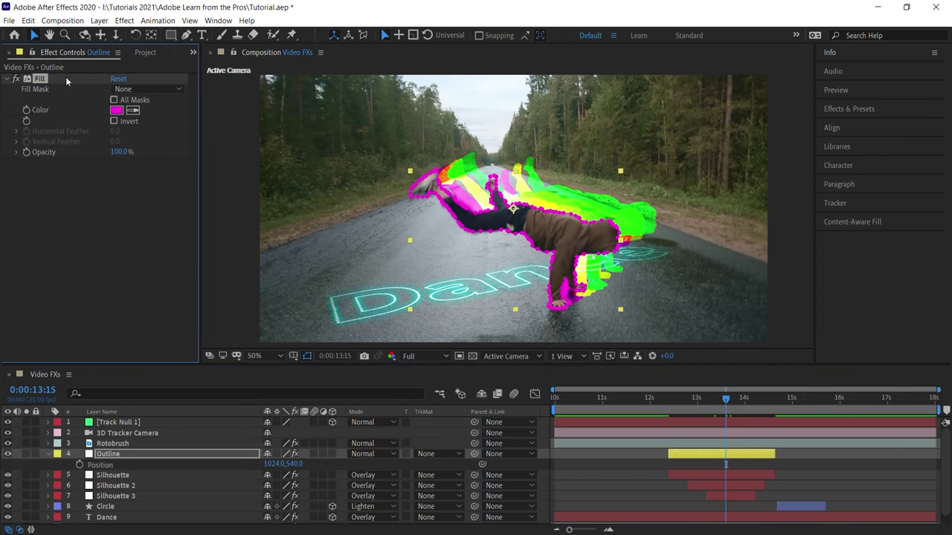
key(Delete)
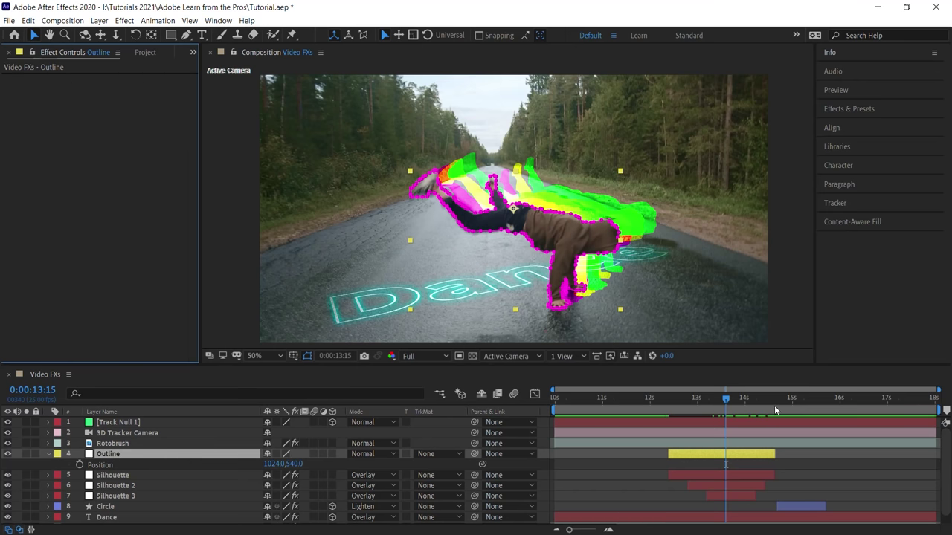
- Extend the Outline layer to the timeline end and trim its start to 0:00:15:15
drag(774, 453, 939, 451)
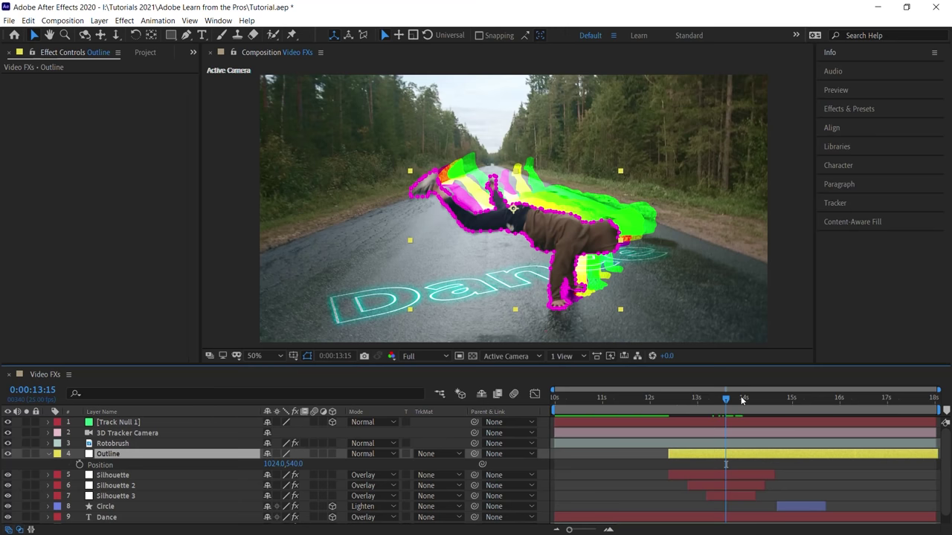
drag(729, 402, 820, 405)
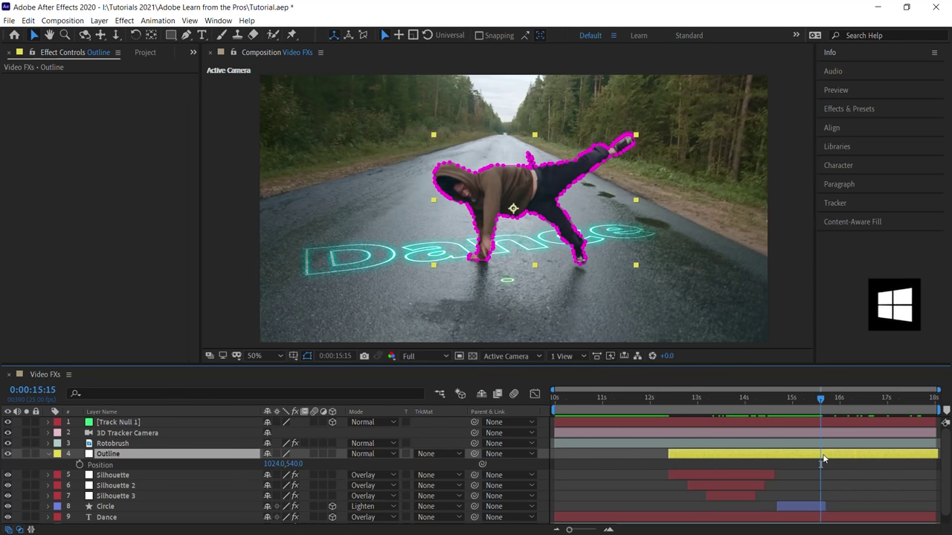
key(alt+bracketleft)
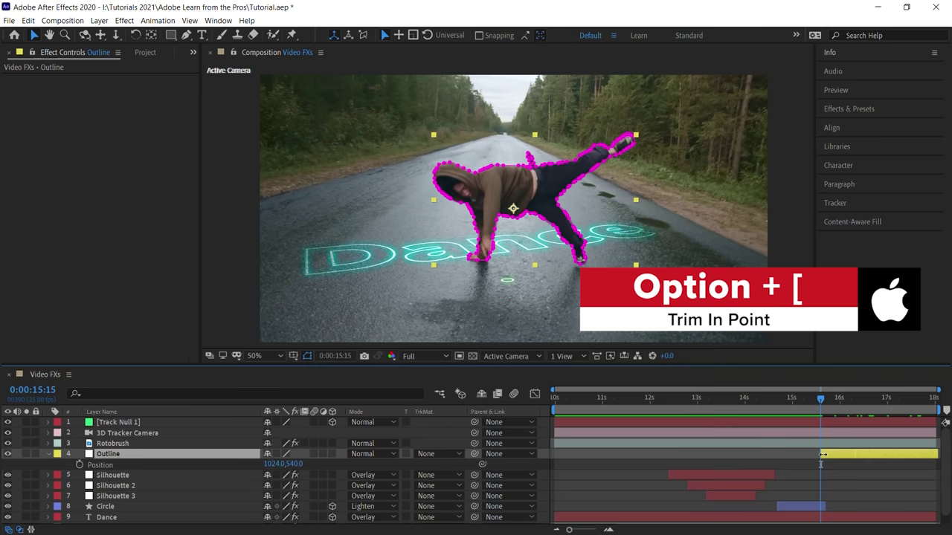
- Apply a Generate > Stroke effect to Outline with Mask 1 as its path
click(124, 20)
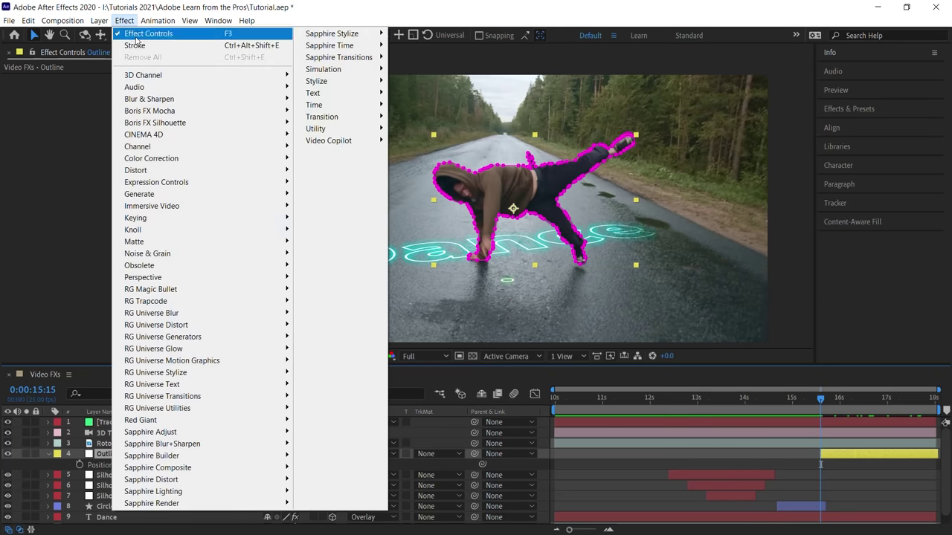
mouse_move(168, 195)
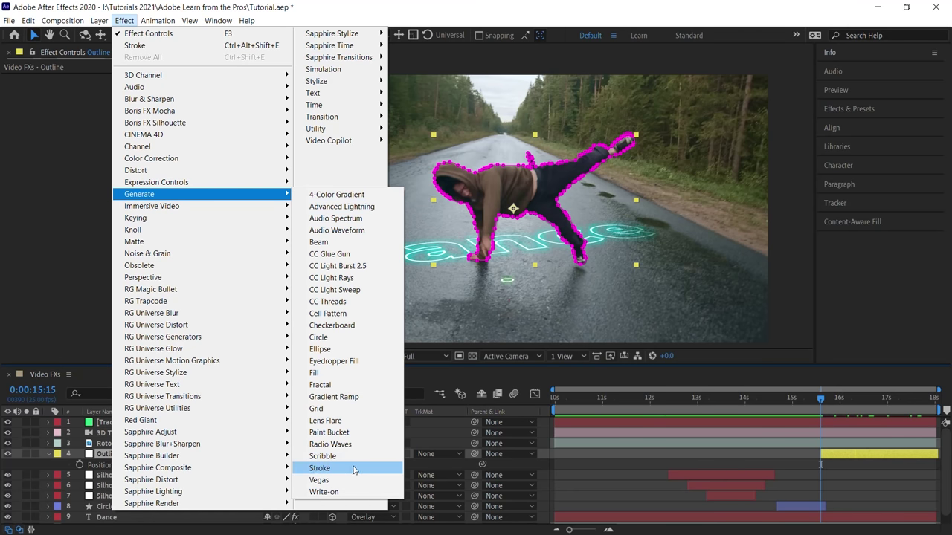
click(355, 470)
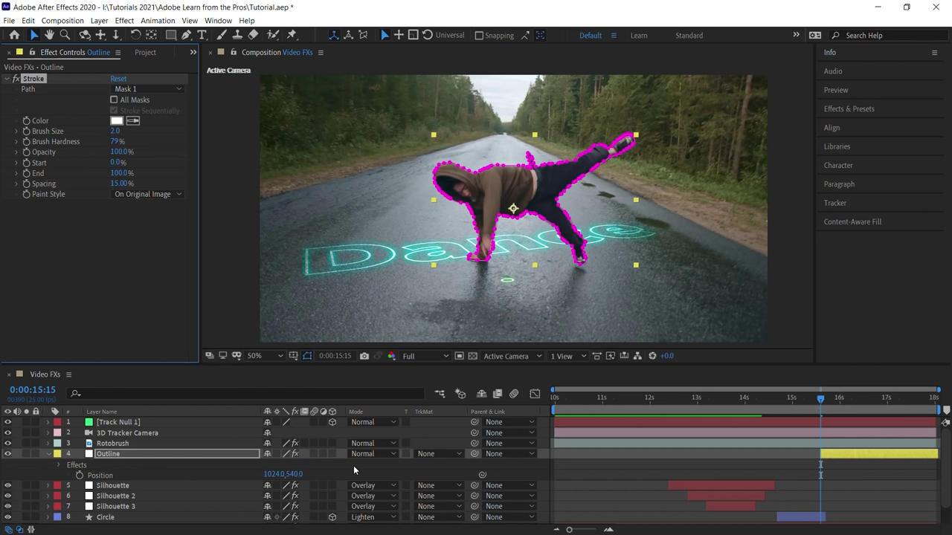
click(148, 90)
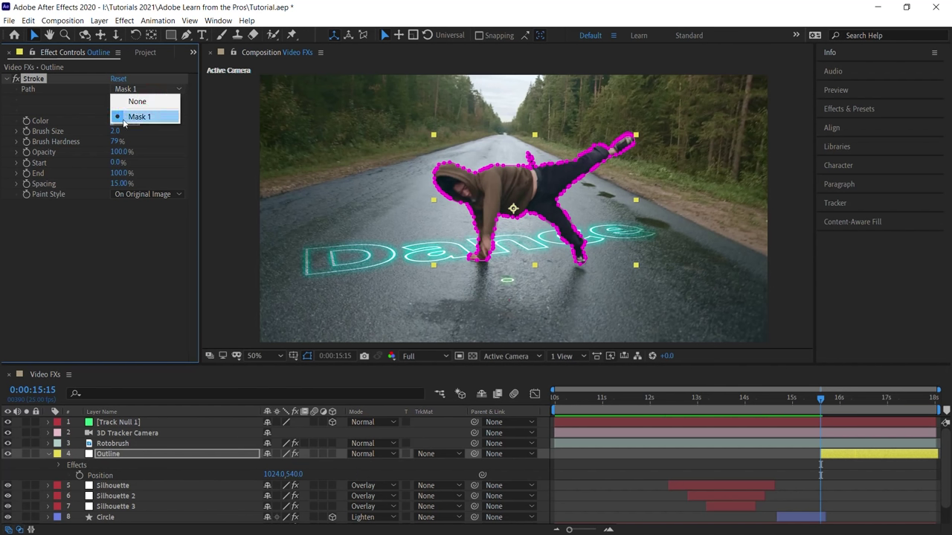
click(157, 117)
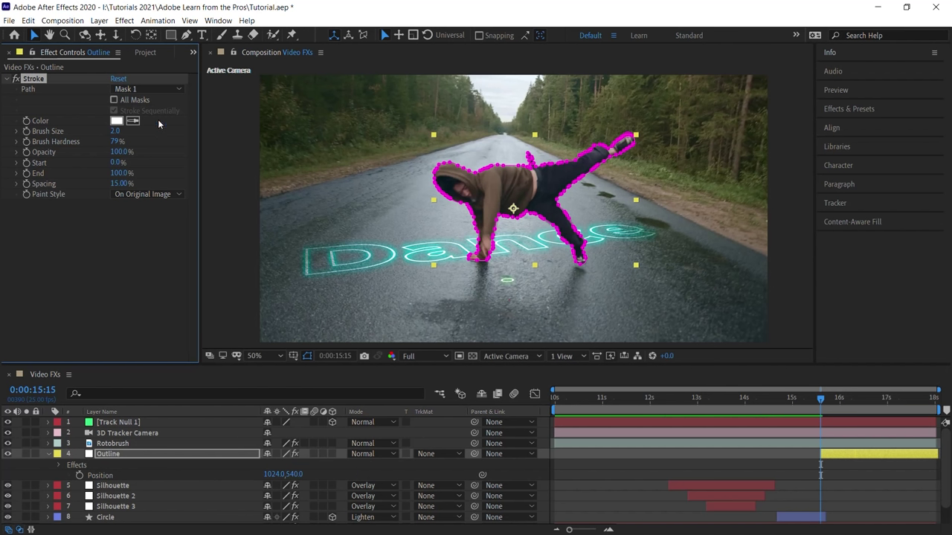
- Set the Stroke to brush size 5, hardness 100%, painted On Transparent
click(115, 131)
text(5)
key(Tab)
text(100)
key(Return)
click(125, 197)
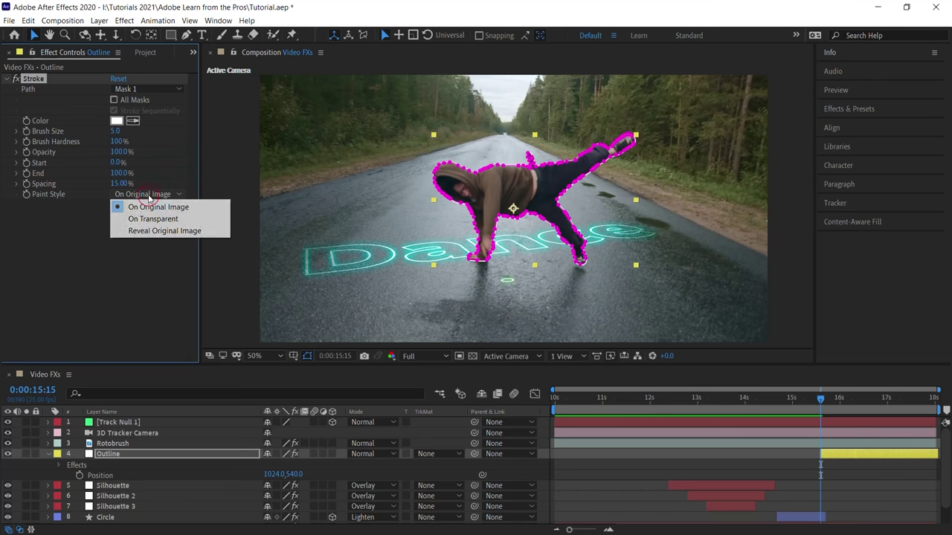
click(164, 219)
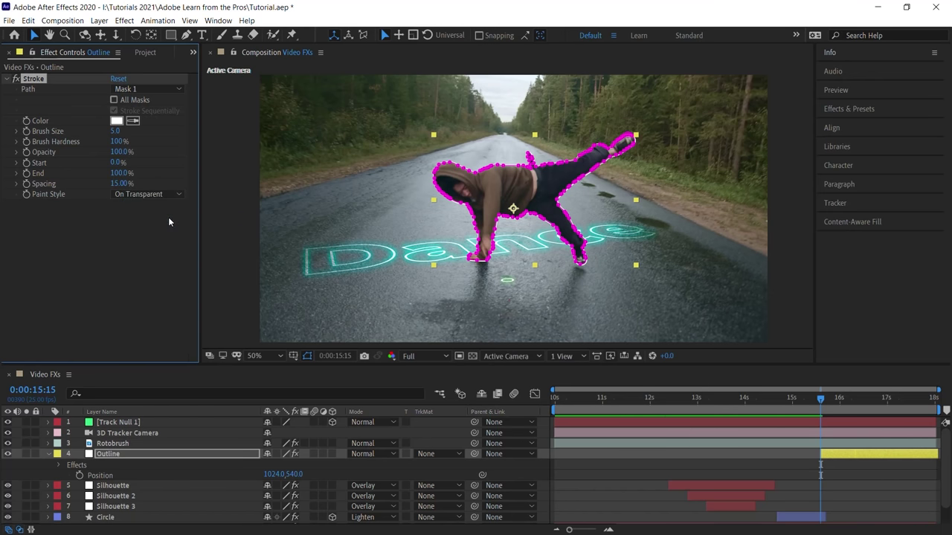
- Hide layer controls and select the Glow effect on the Dance text layer
key(ctrl+shift+h)
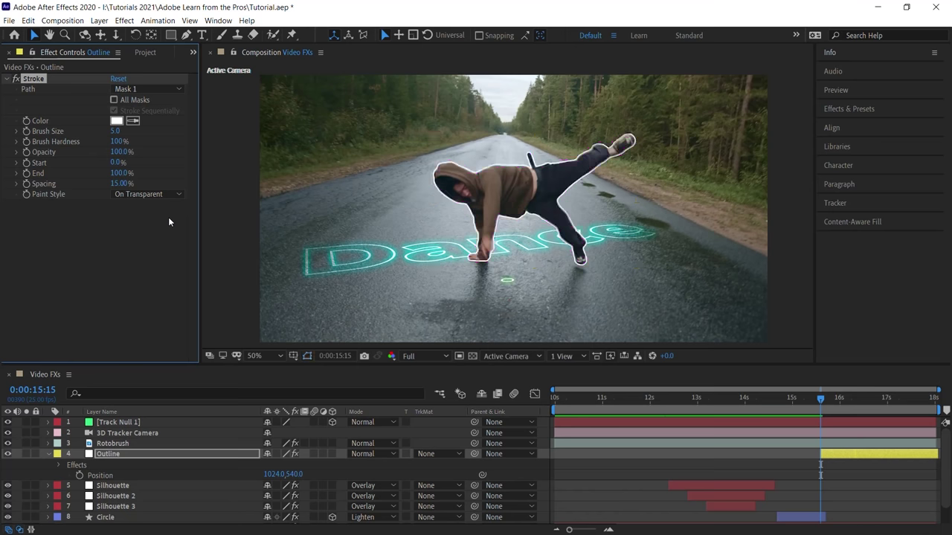
scroll(893, 465, down, 2)
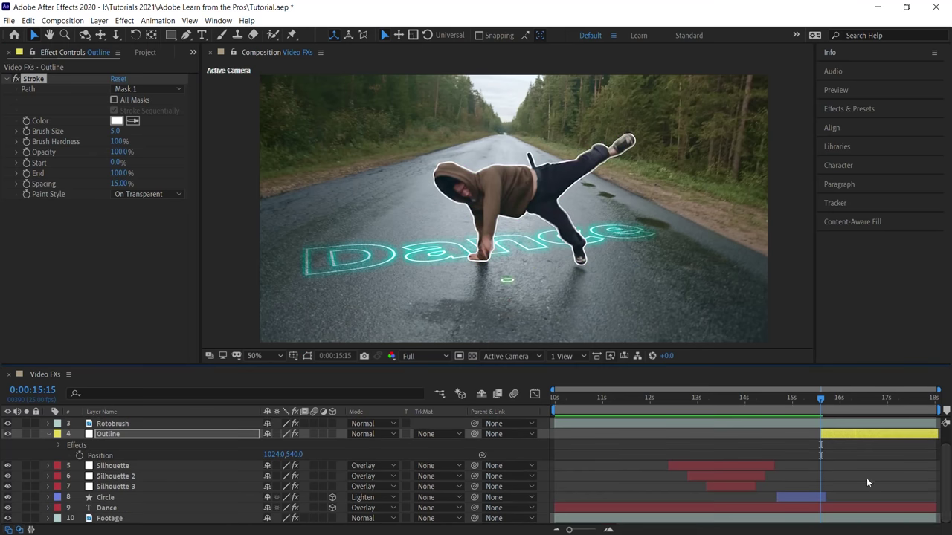
click(116, 508)
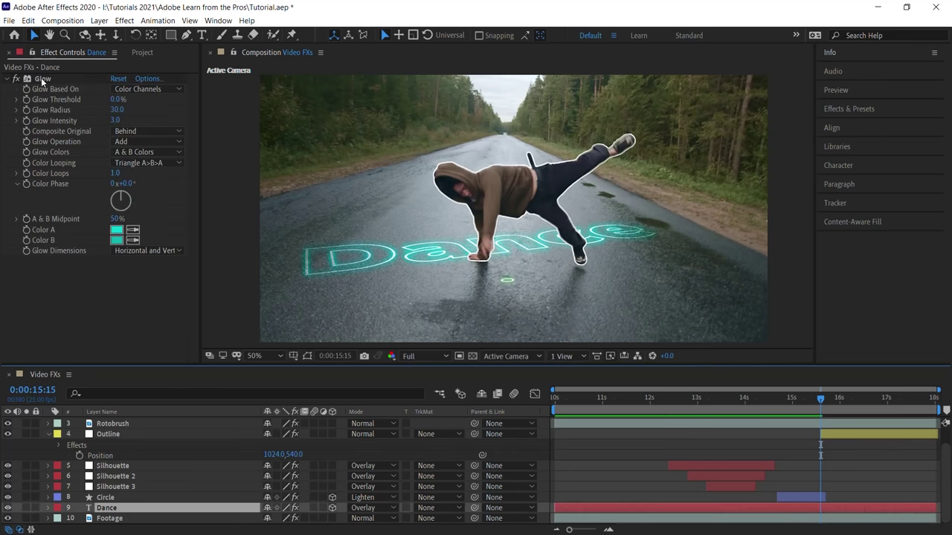
click(41, 77)
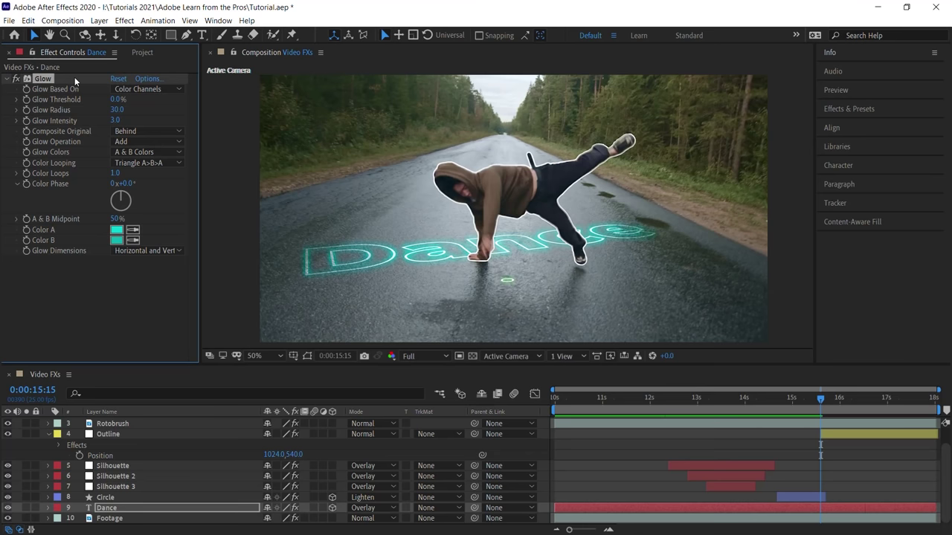
- Paste the Glow onto the Outline layer and set both Color A and Color B to magenta
click(108, 434)
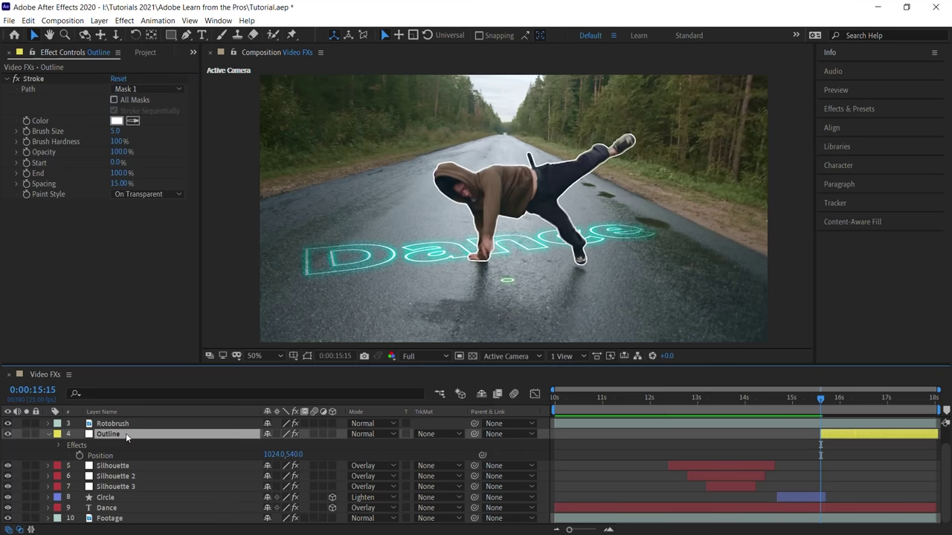
key(ctrl+v)
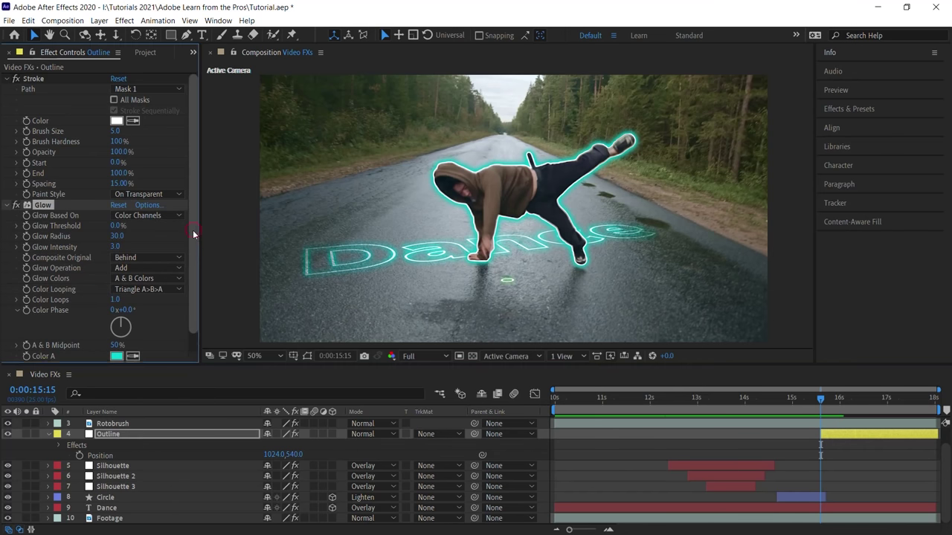
scroll(197, 253, down, 1)
click(117, 336)
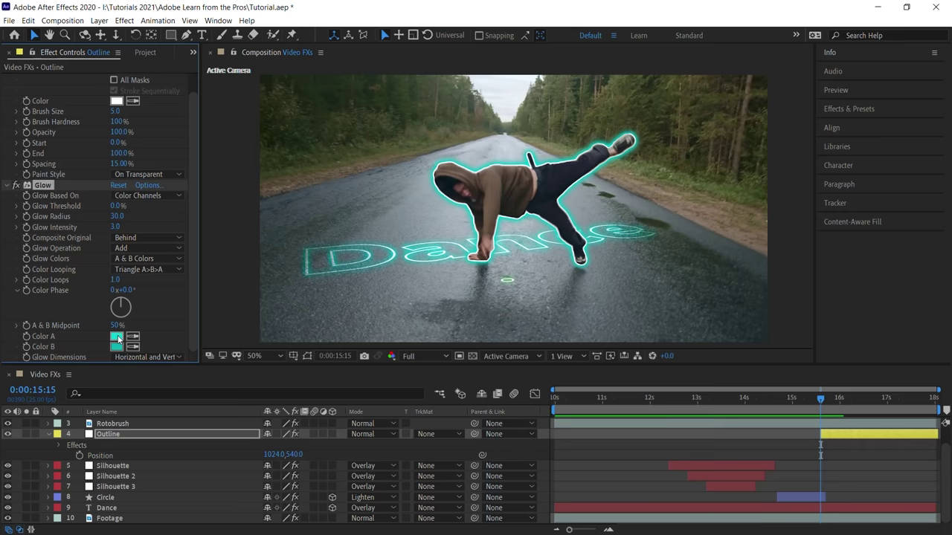
drag(684, 318, 686, 307)
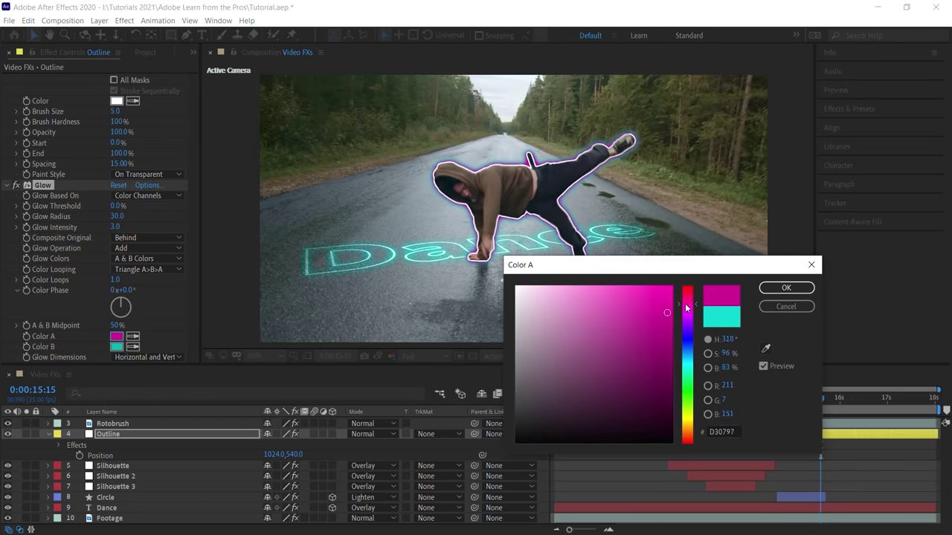
click(664, 293)
click(786, 287)
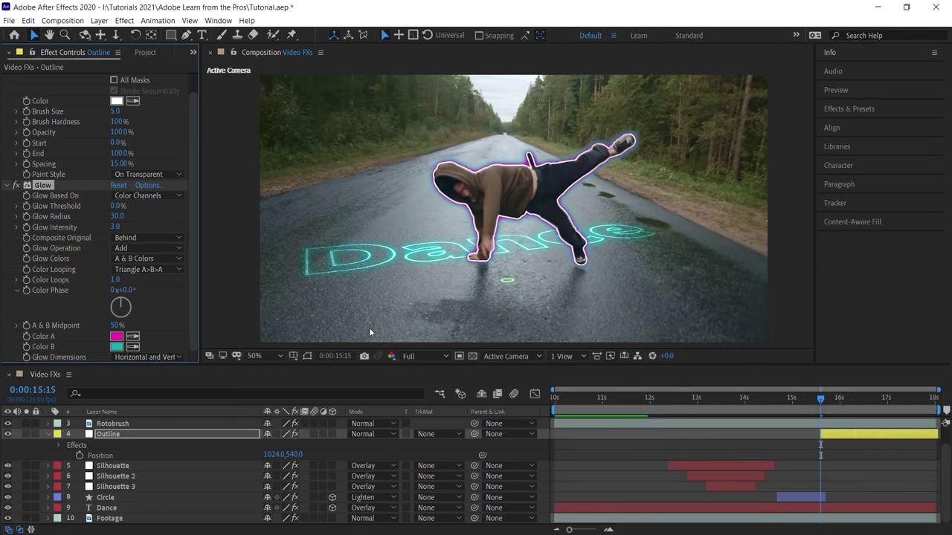
click(133, 346)
click(119, 336)
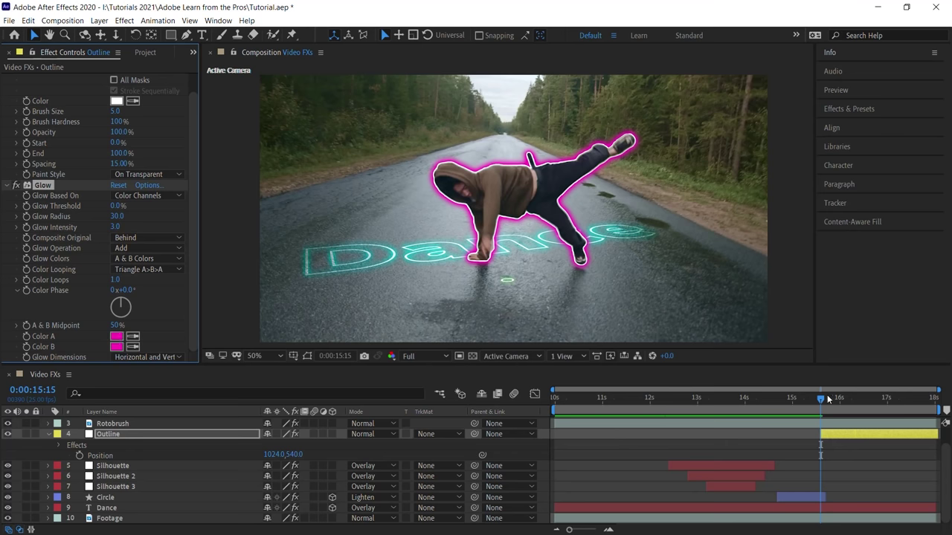
drag(816, 400, 841, 400)
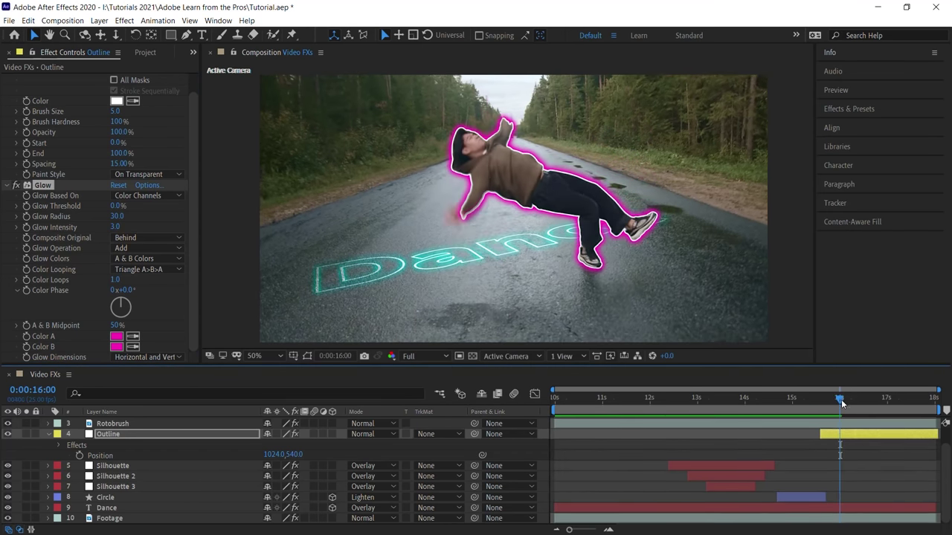
- Duplicate Outline as Outline 2 below the original and scale it to 115%
click(118, 435)
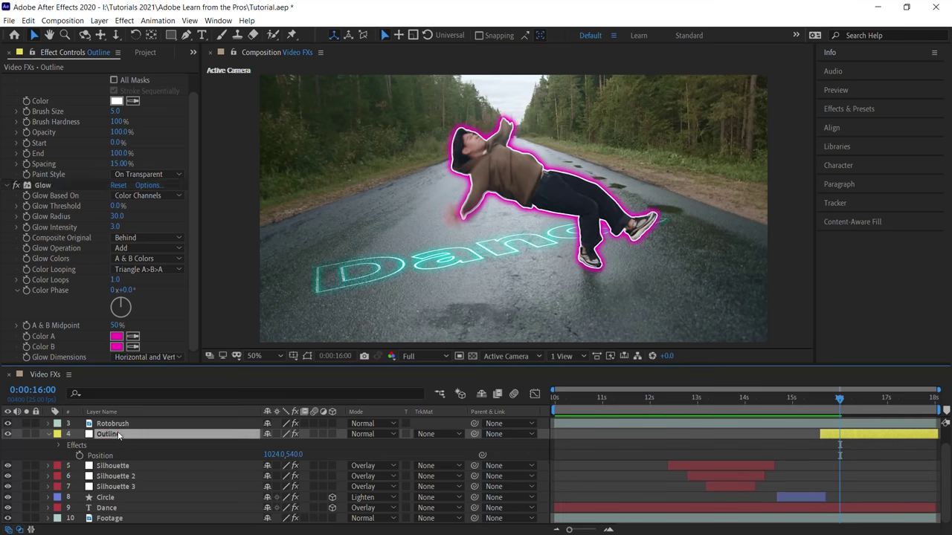
key(ctrl+d)
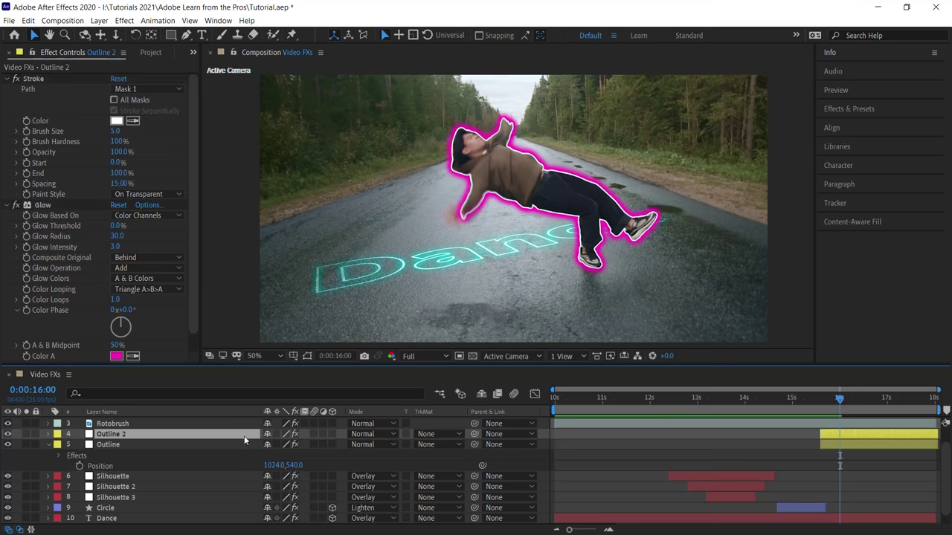
key(ctrl+bracketleft)
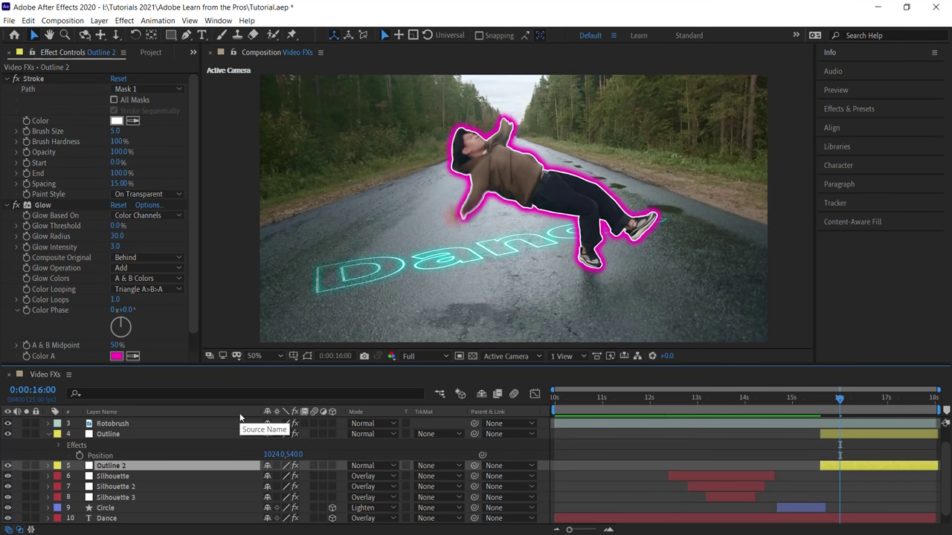
key(s)
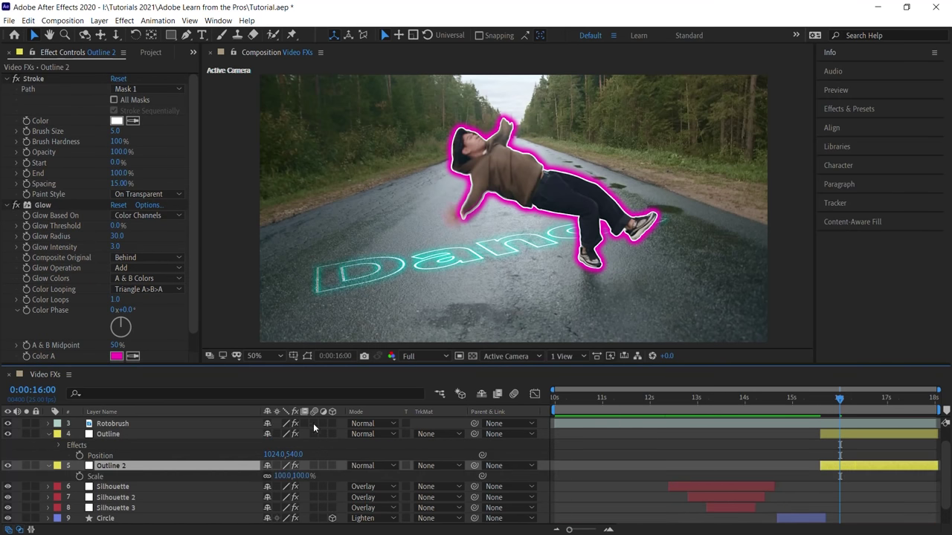
click(281, 475)
text(115)
key(Return)
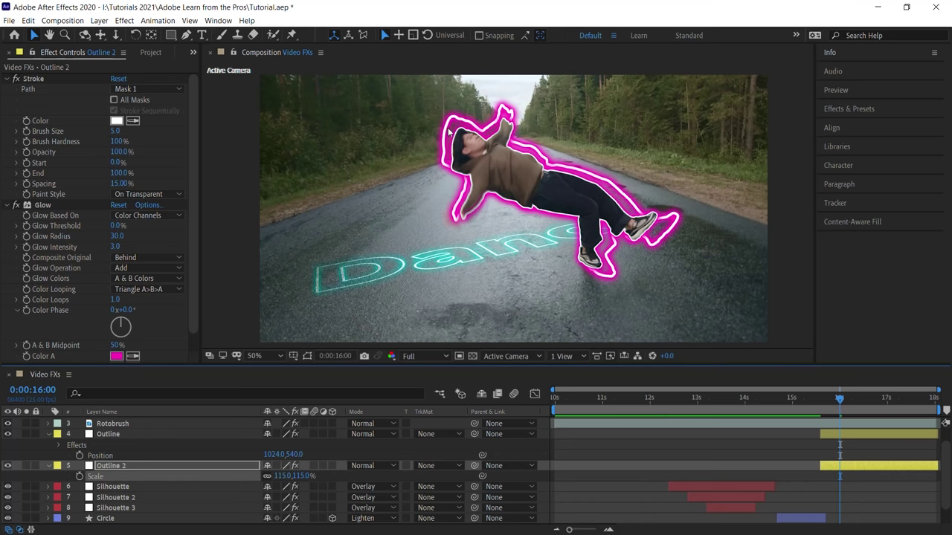
- Give Outline 2 brush size 3, cyan Glow Color A 11E0FA, and start it at 16:00
click(52, 134)
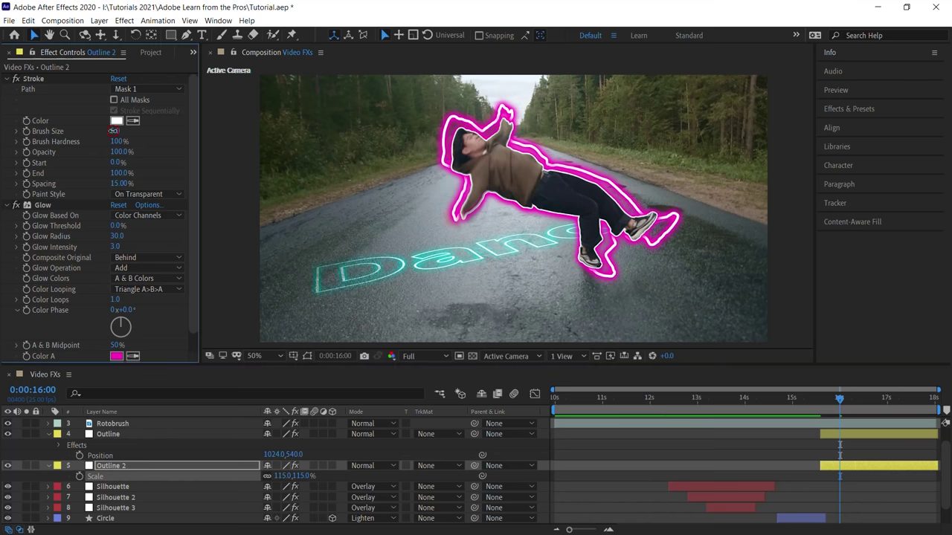
text(3)
key(Return)
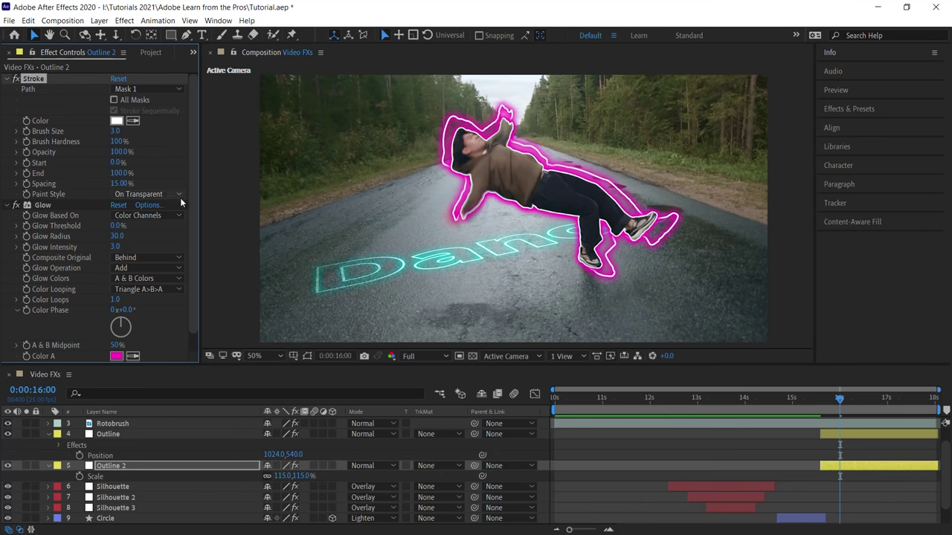
scroll(171, 223, down, 1)
click(117, 336)
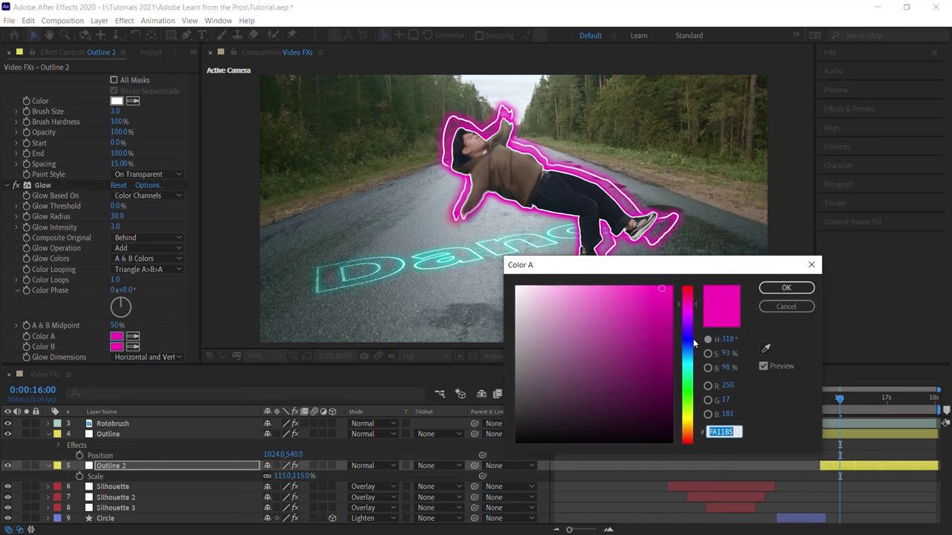
text(11E0FA)
click(786, 288)
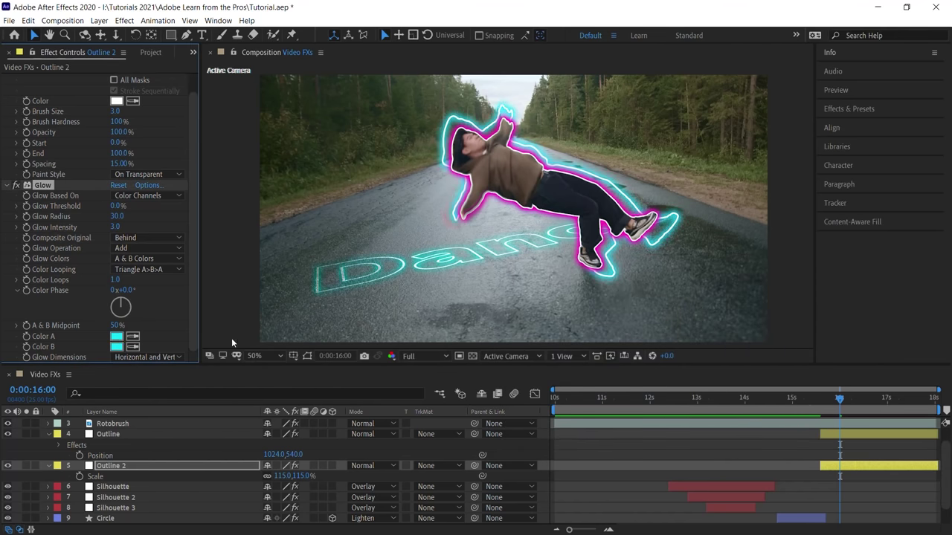
click(845, 468)
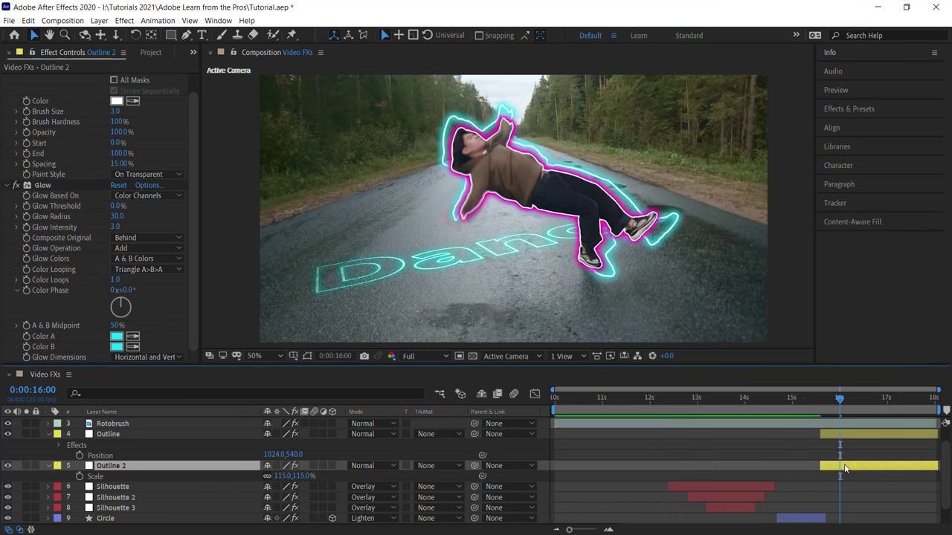
key(alt+bracketleft)
- Duplicate Outline 2 as Outline 3 below it, starting at 0:00:16:10
drag(840, 402, 860, 402)
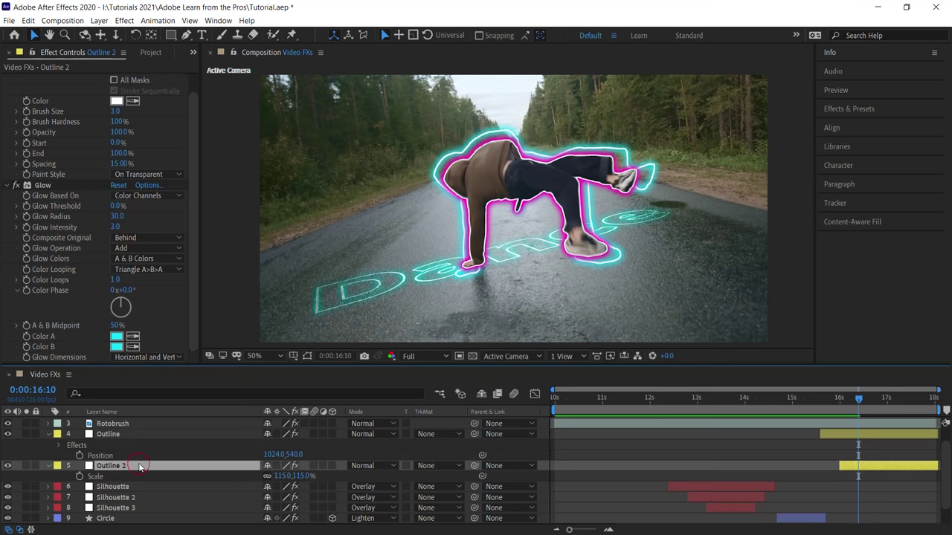
key(ctrl+d)
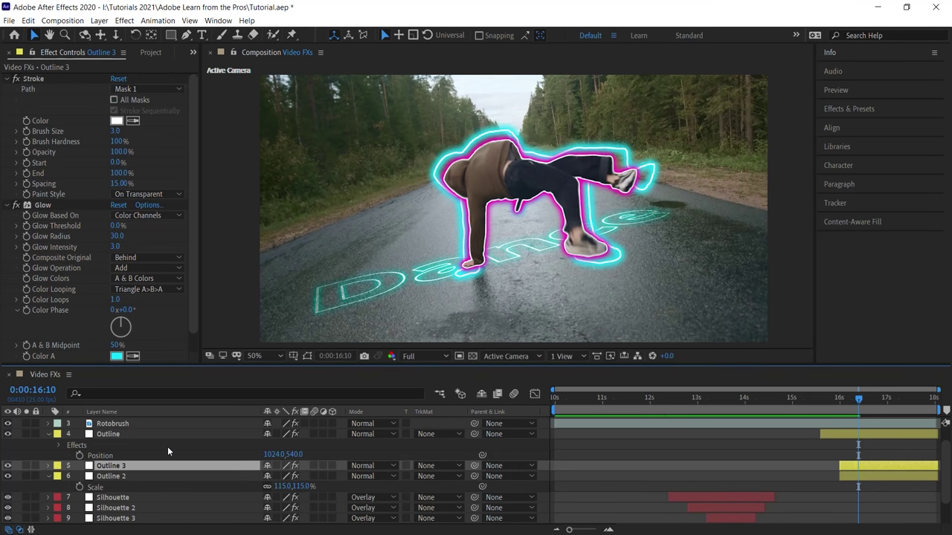
key(ctrl+bracketleft)
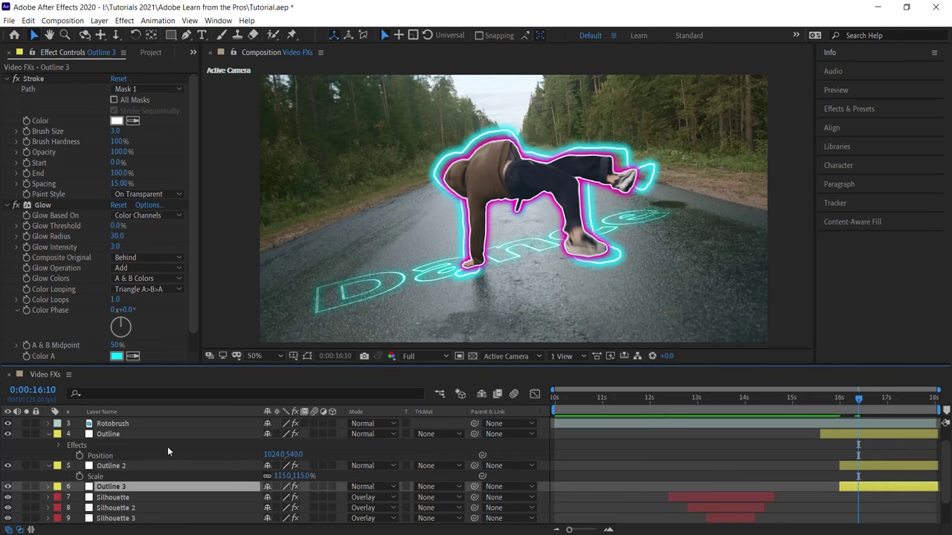
key(alt+bracketleft)
- Scale Outline 3 to 140% and set its Glow Color A to yellow FAD311
key(s)
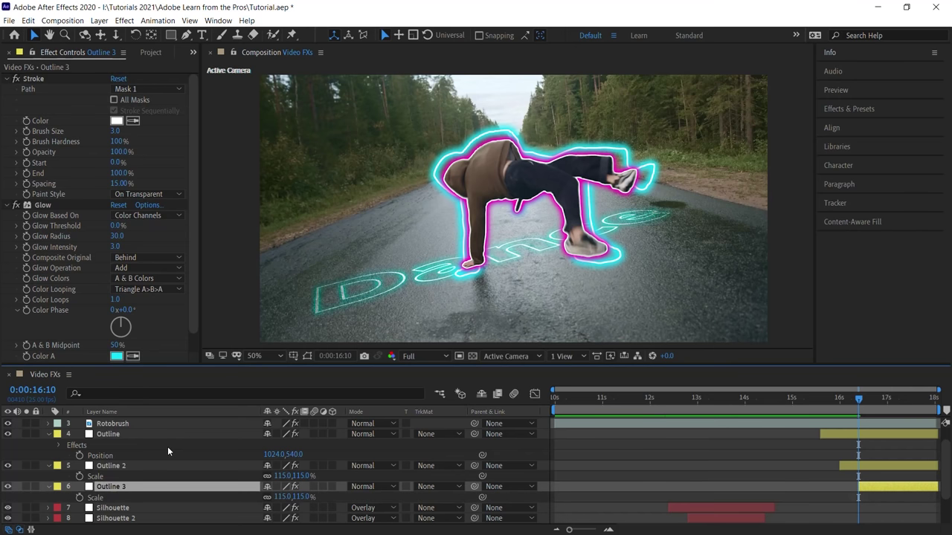
click(284, 497)
text(140)
key(Return)
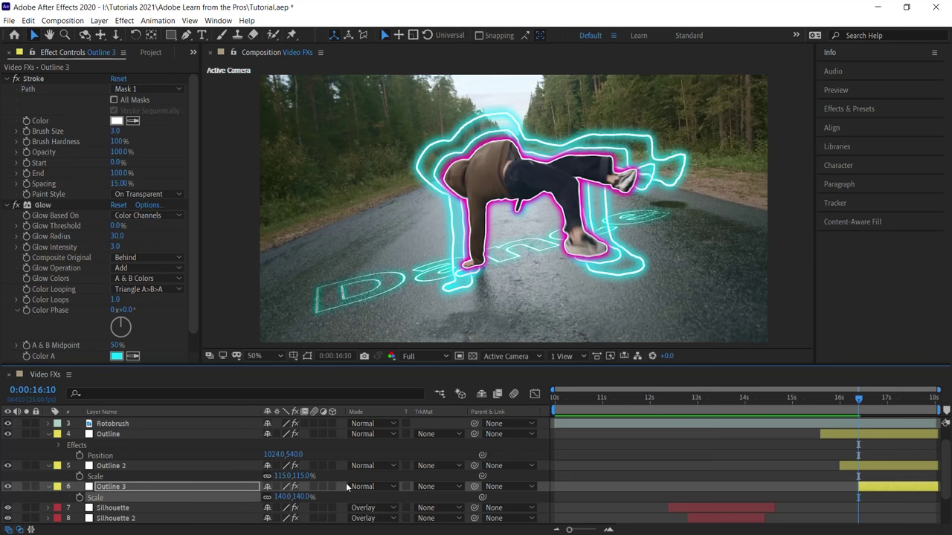
scroll(192, 230, down, 2)
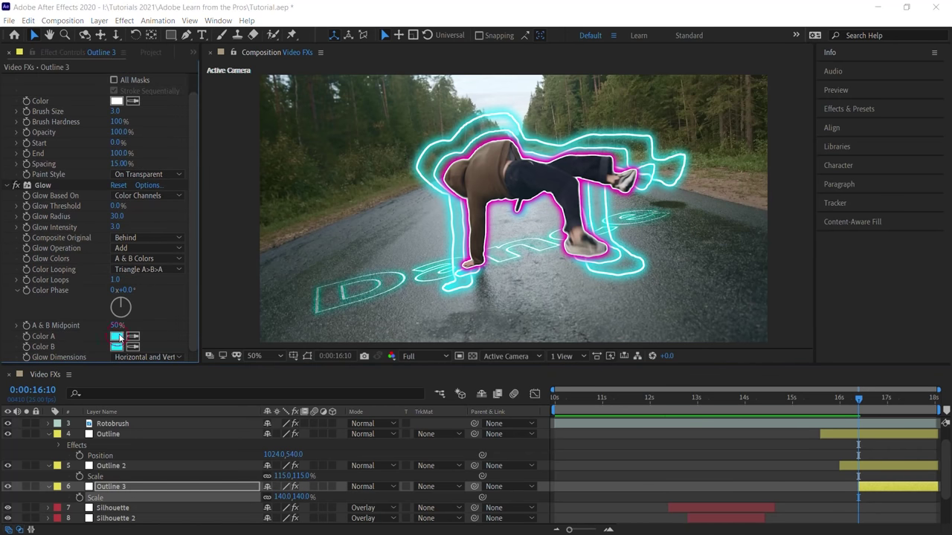
click(117, 336)
text(FAD311)
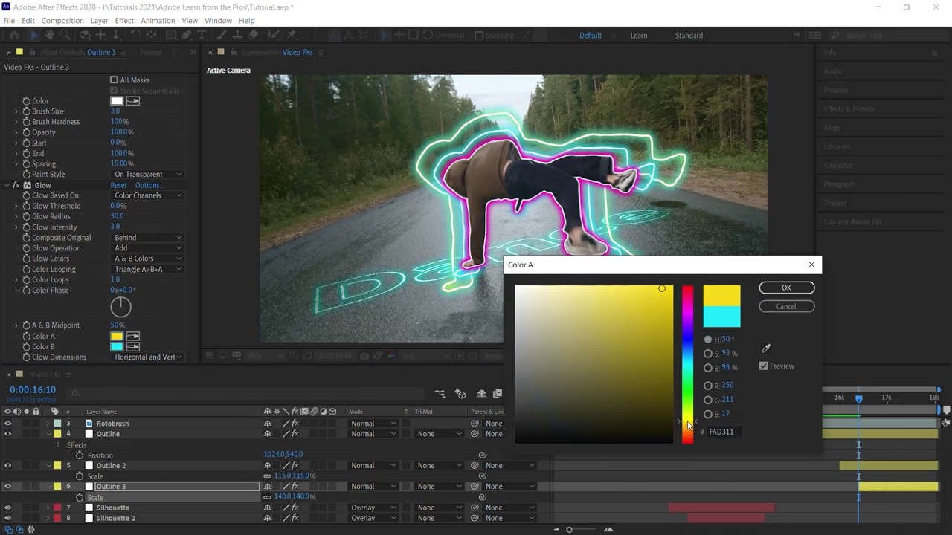
click(786, 288)
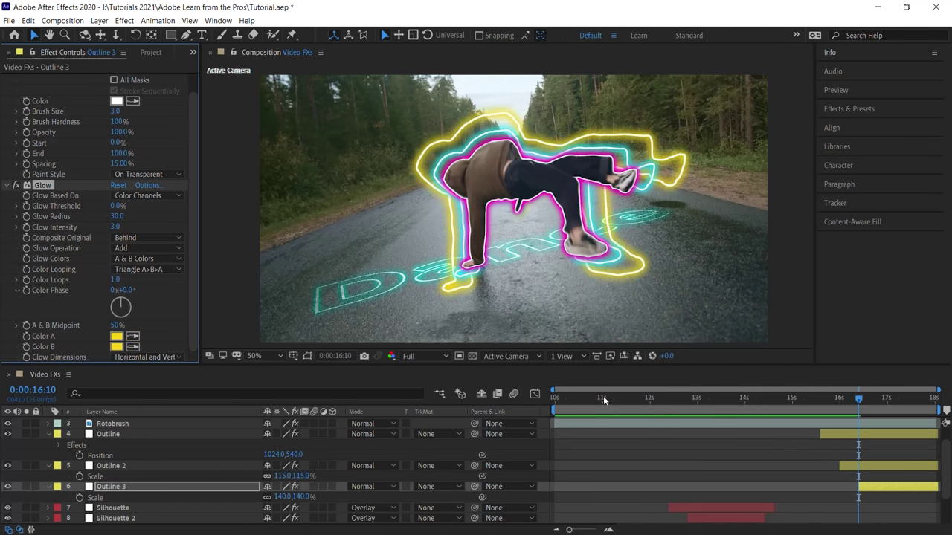
- Return to the 10-second start and play back the composition preview
drag(604, 400, 554, 400)
key(space)
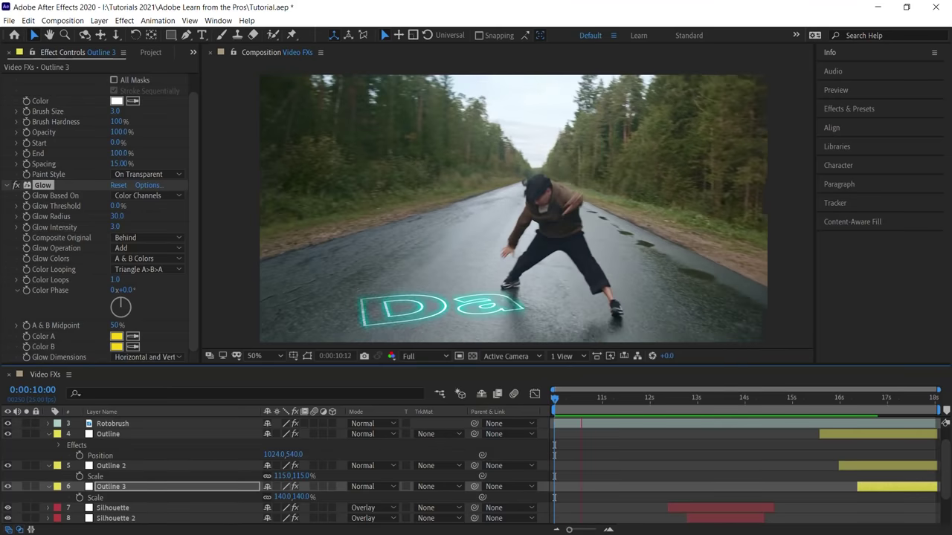